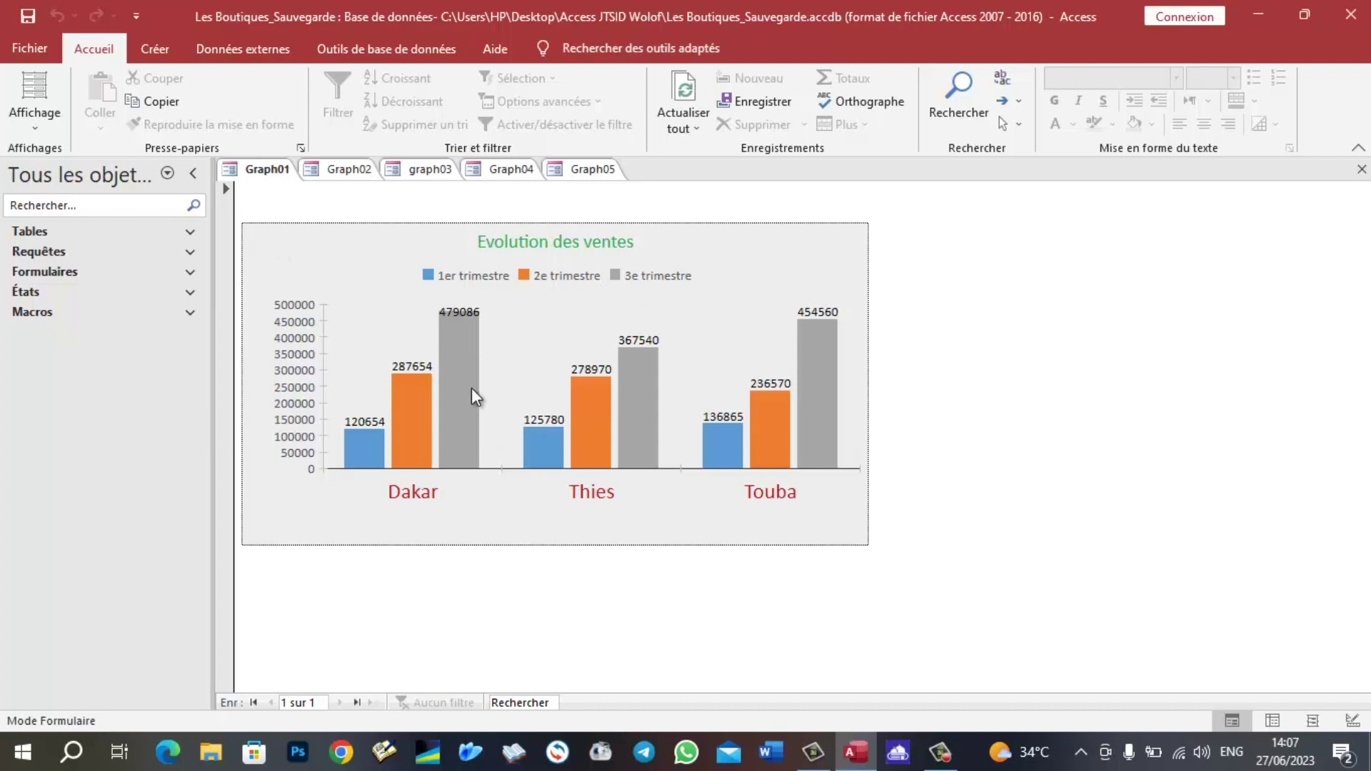
# - Look through the finished chart forms Graph01 to Graph05 to compare their chart types
pyautogui.click(350, 170)
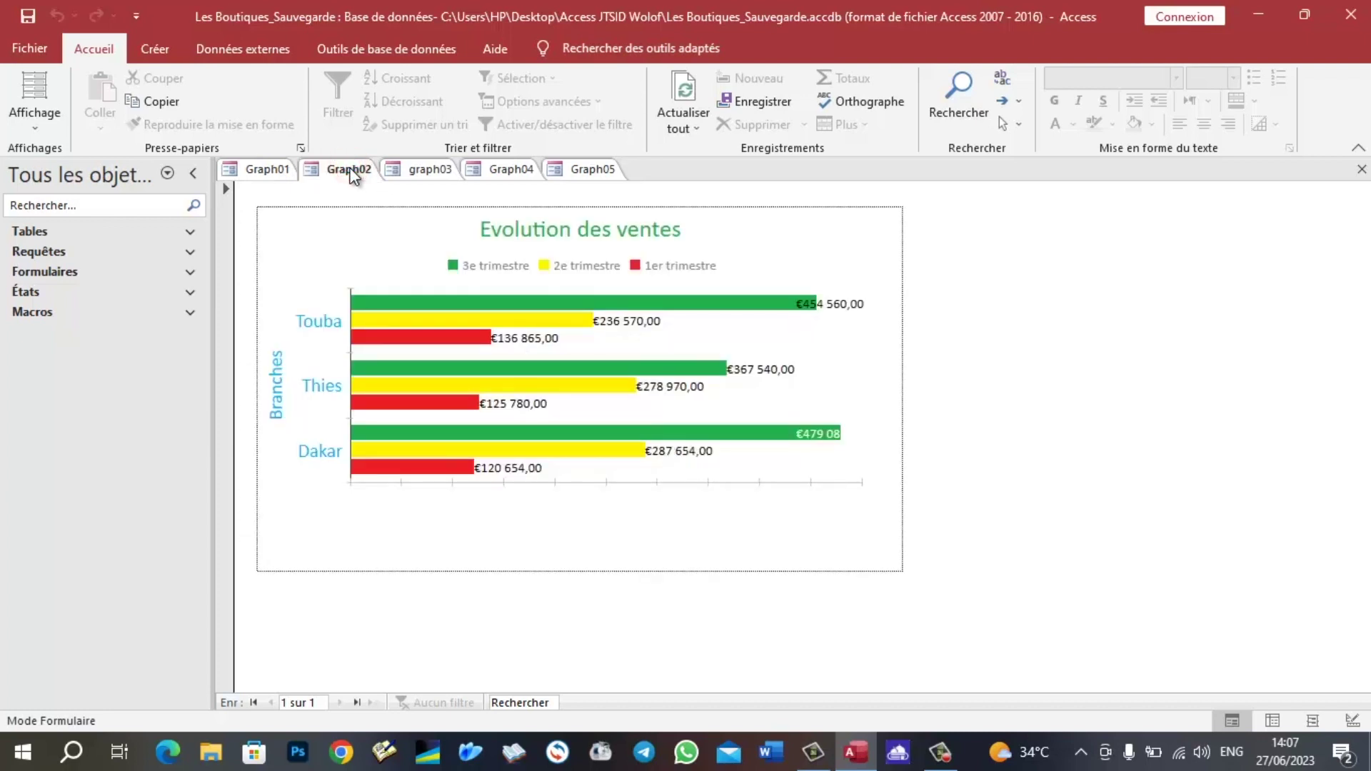
pyautogui.click(432, 170)
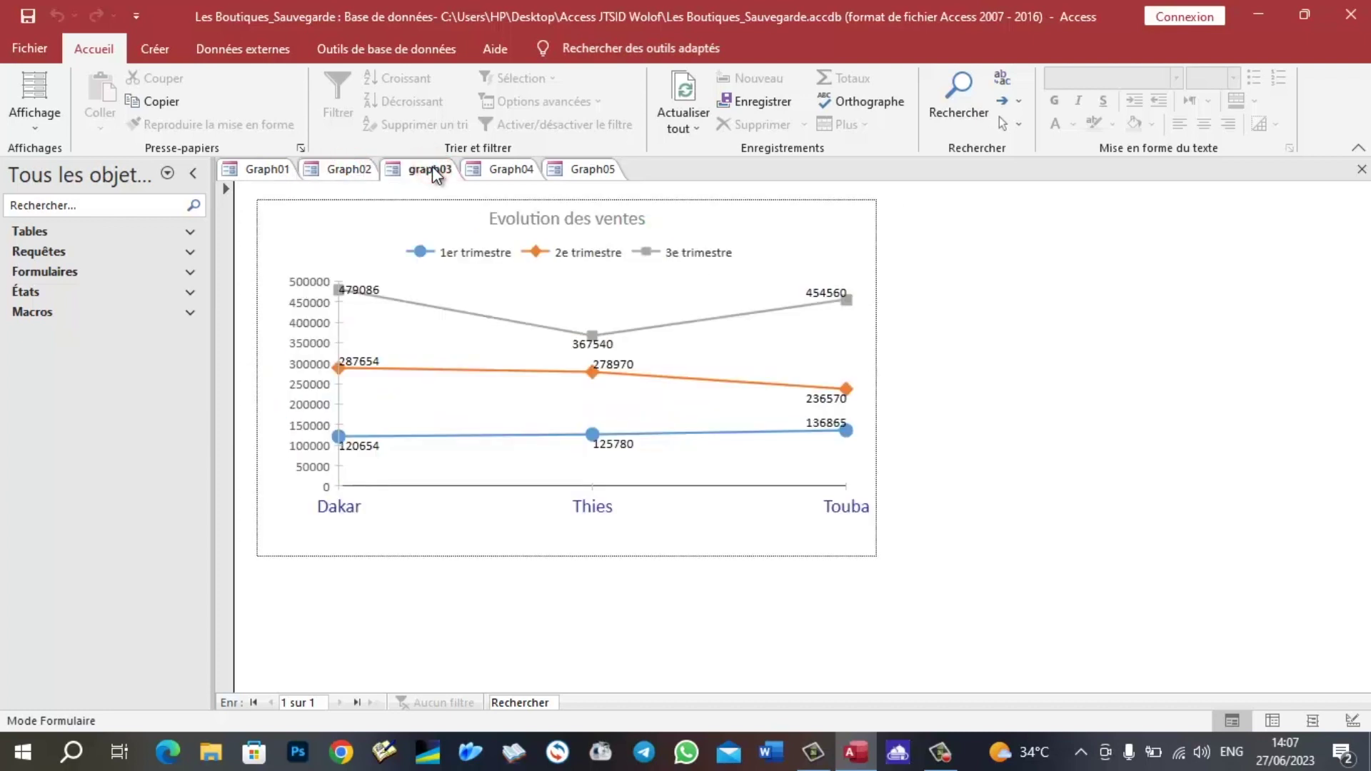
pyautogui.click(513, 170)
pyautogui.click(581, 170)
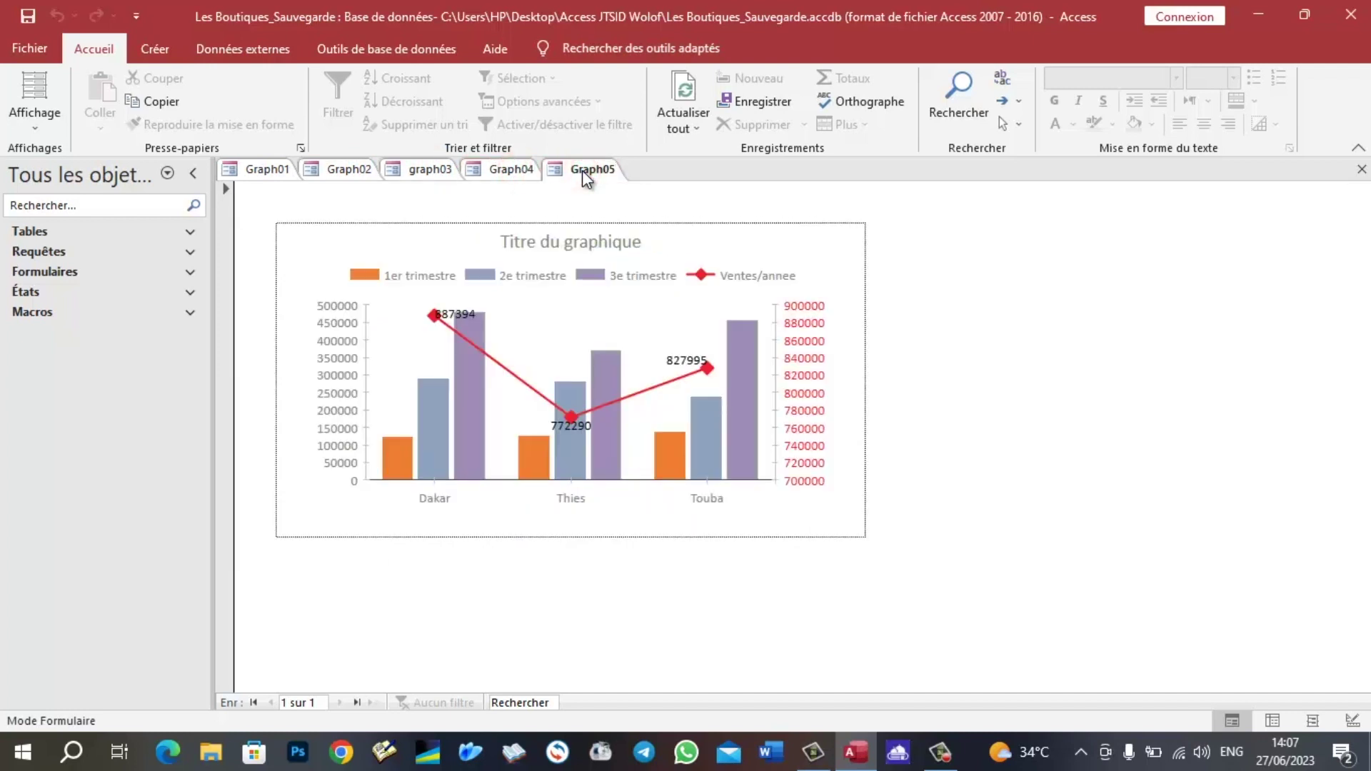
pyautogui.click(272, 171)
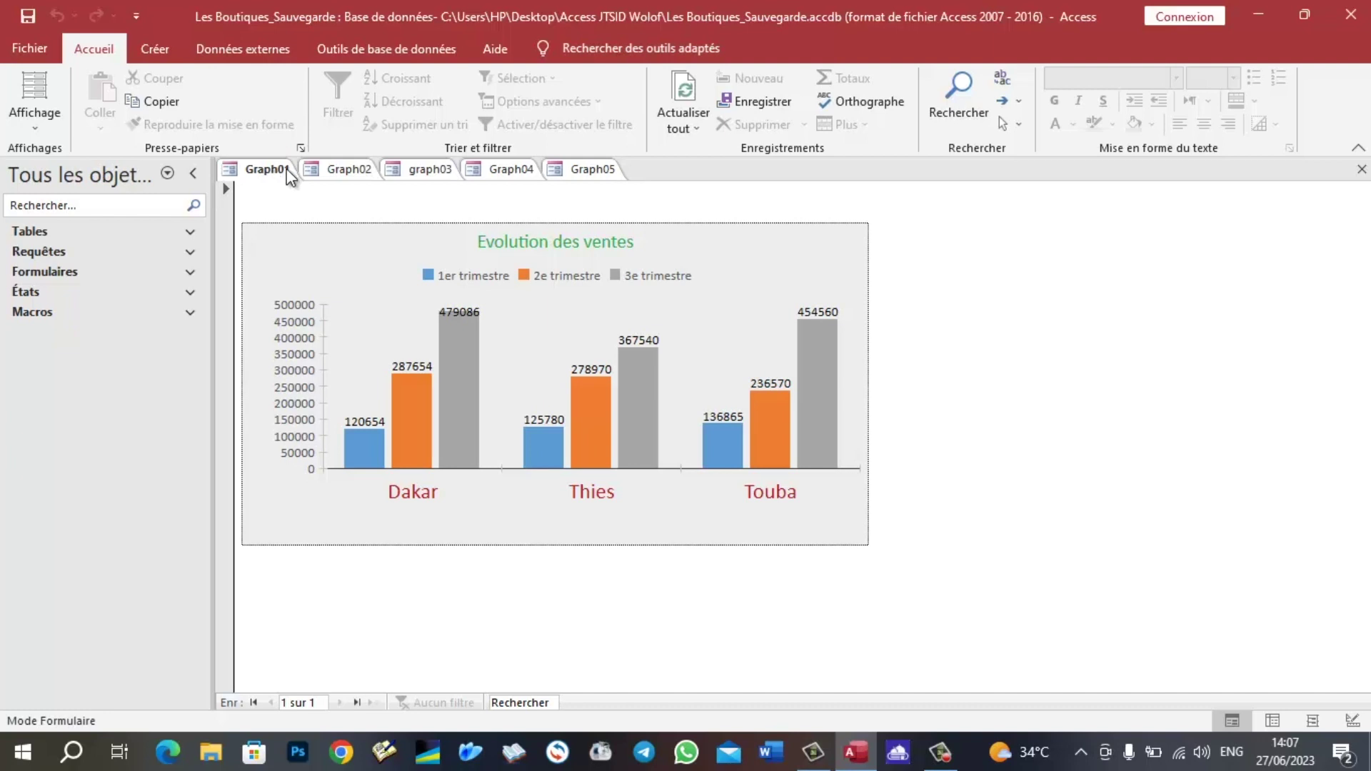
# - Close the five open chart forms, Graph01 to Graph05
pyautogui.click(1361, 171)
pyautogui.click(1361, 172)
pyautogui.click(1360, 171)
pyautogui.click(1360, 171)
pyautogui.click(1361, 171)
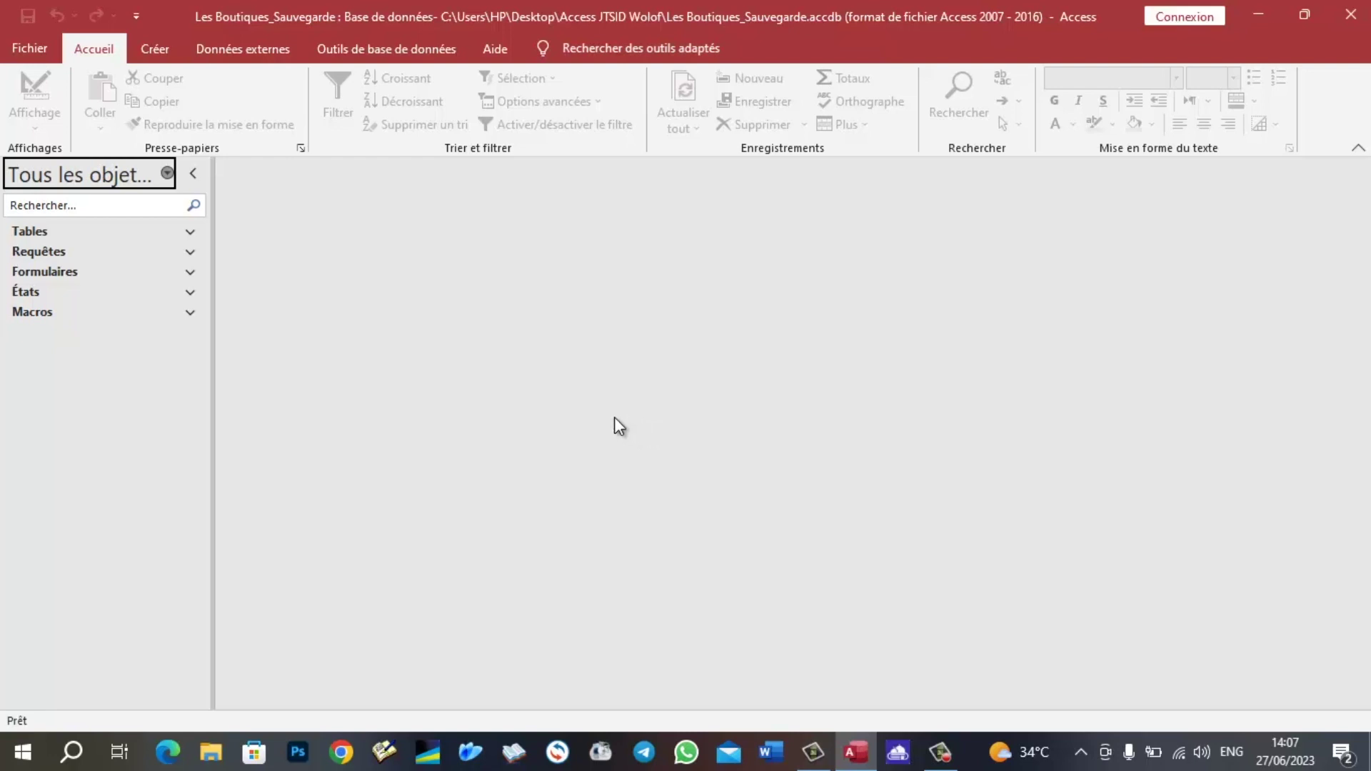
# - Create a blank form in design view and place a Histogramme groupé chart about 11 cm wide and 8.4 cm high in its Détail section
pyautogui.click(155, 48)
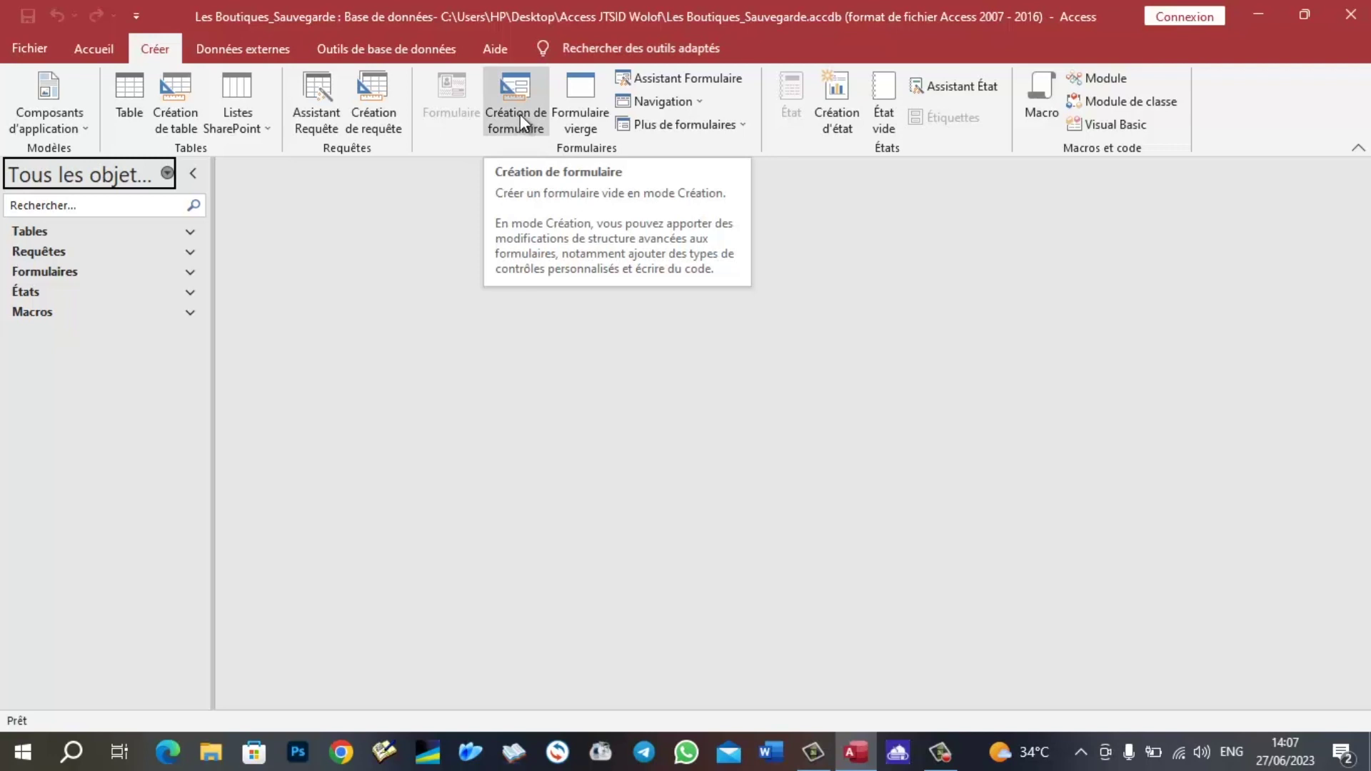
pyautogui.click(512, 95)
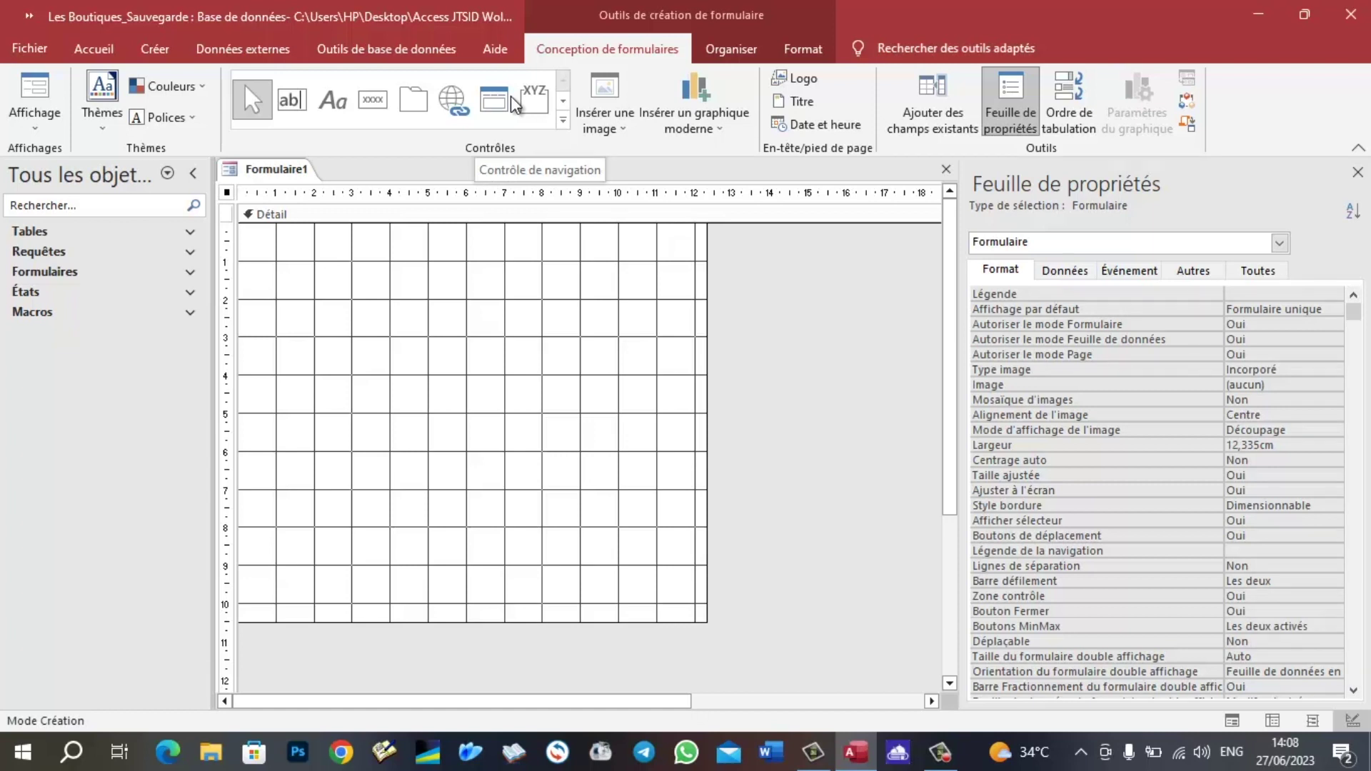
pyautogui.click(724, 135)
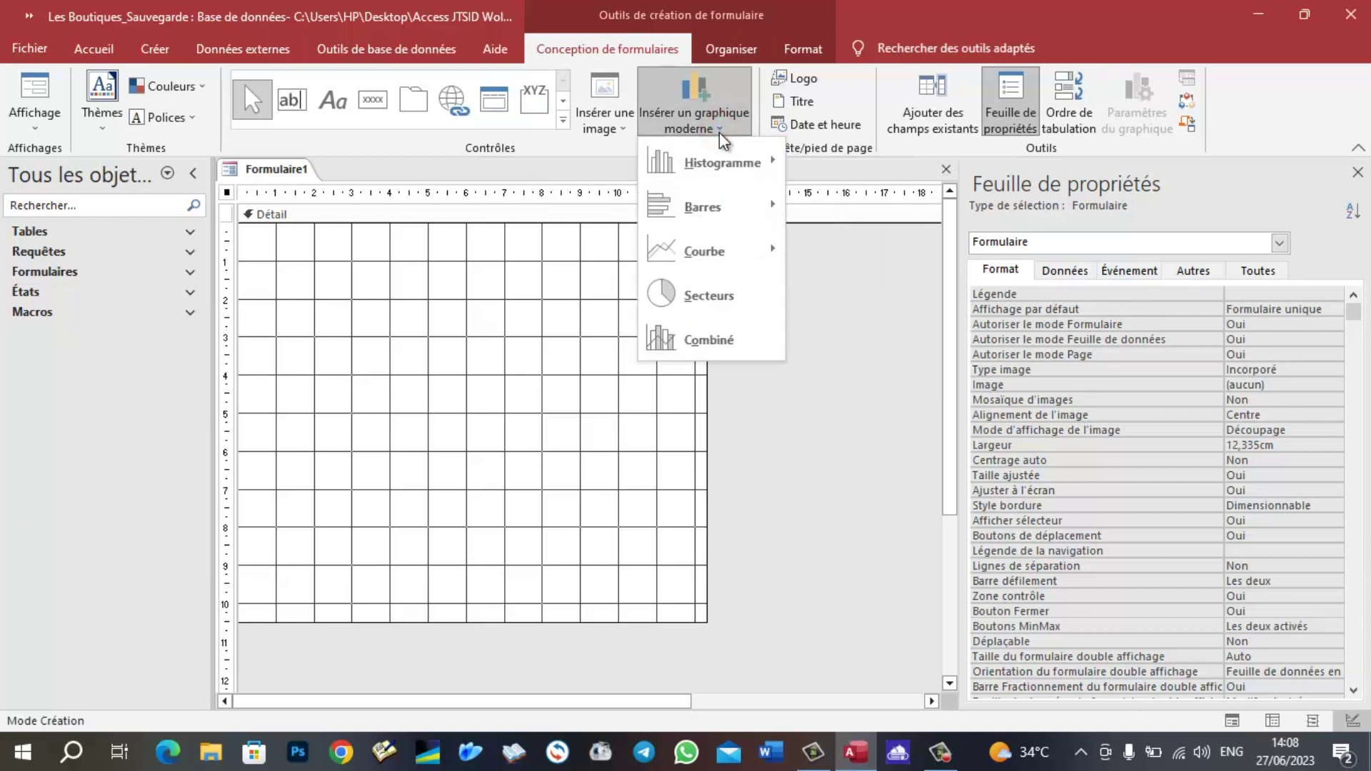
pyautogui.moveTo(723, 163)
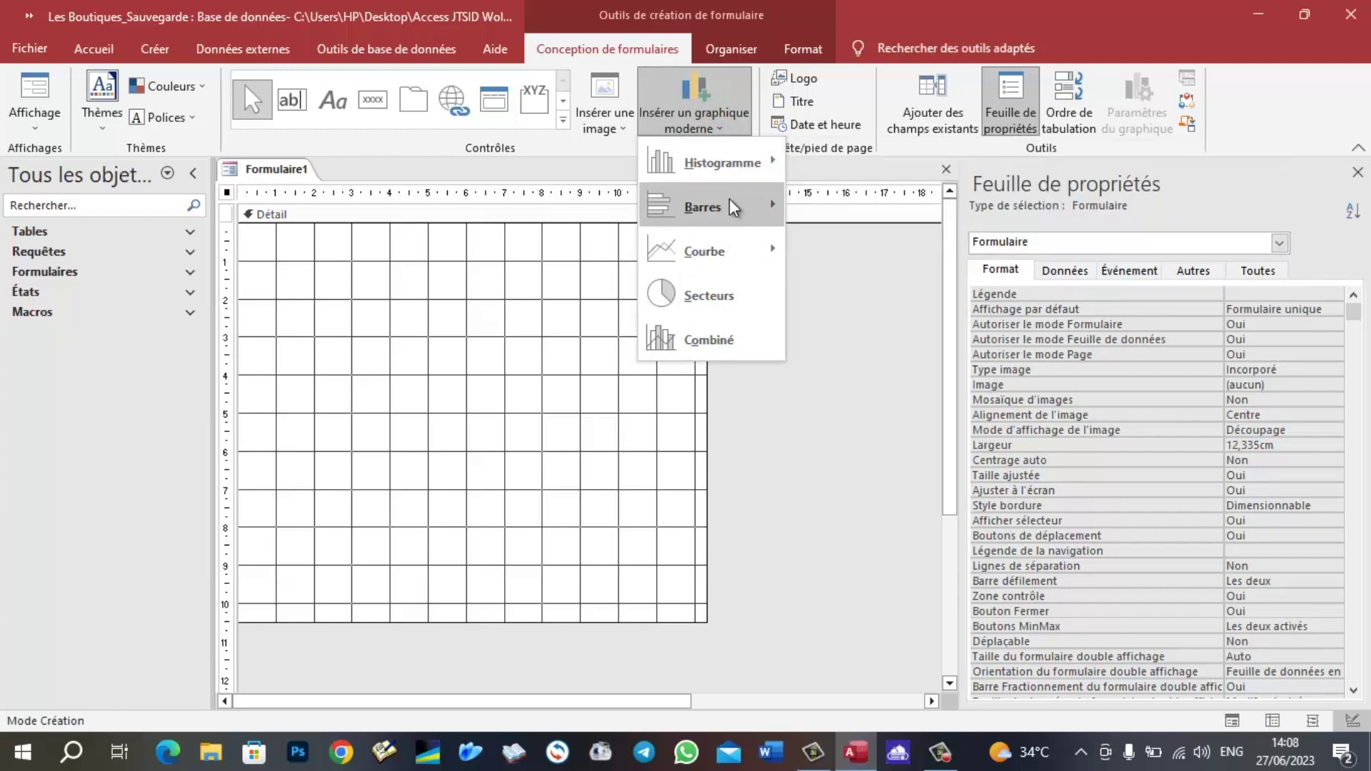
pyautogui.moveTo(757, 251)
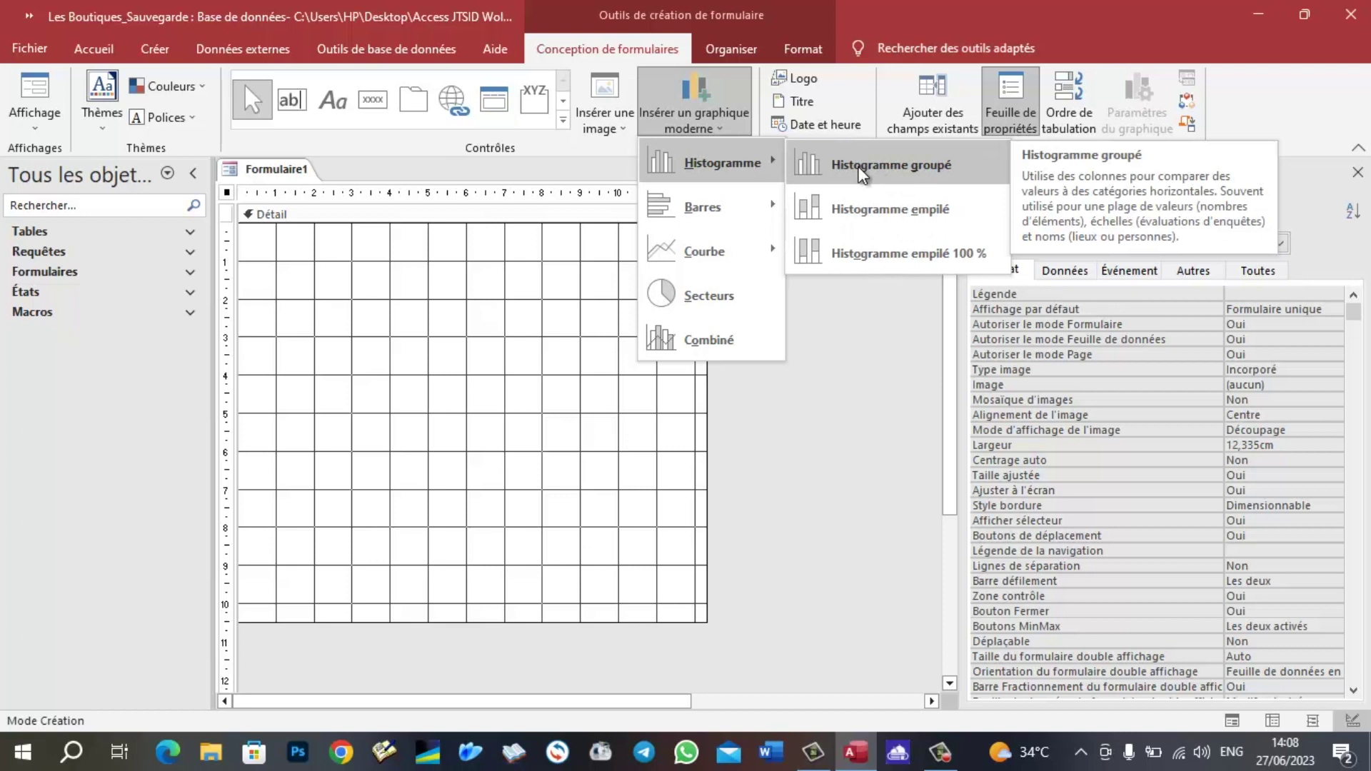
pyautogui.click(864, 171)
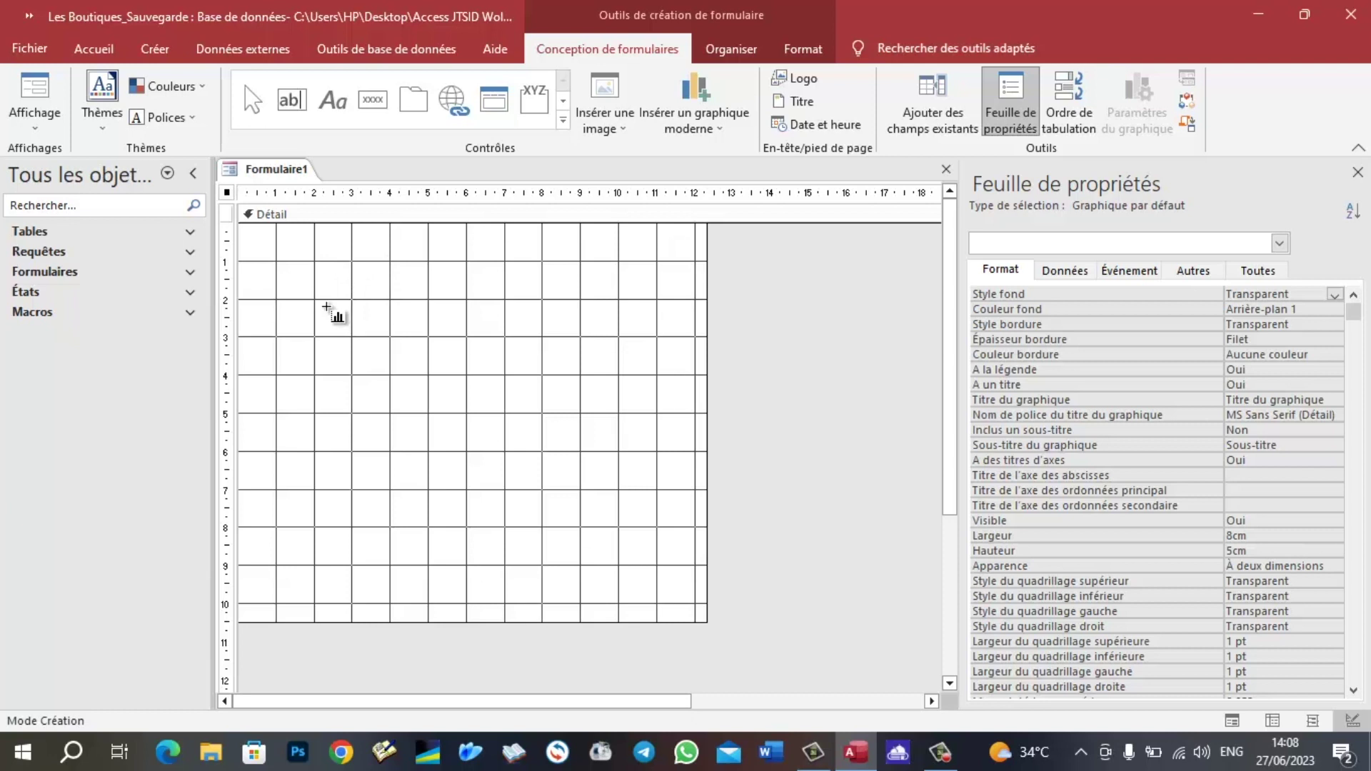
pyautogui.click(280, 258)
pyautogui.moveTo(375, 298); pyautogui.dragTo(698, 578)
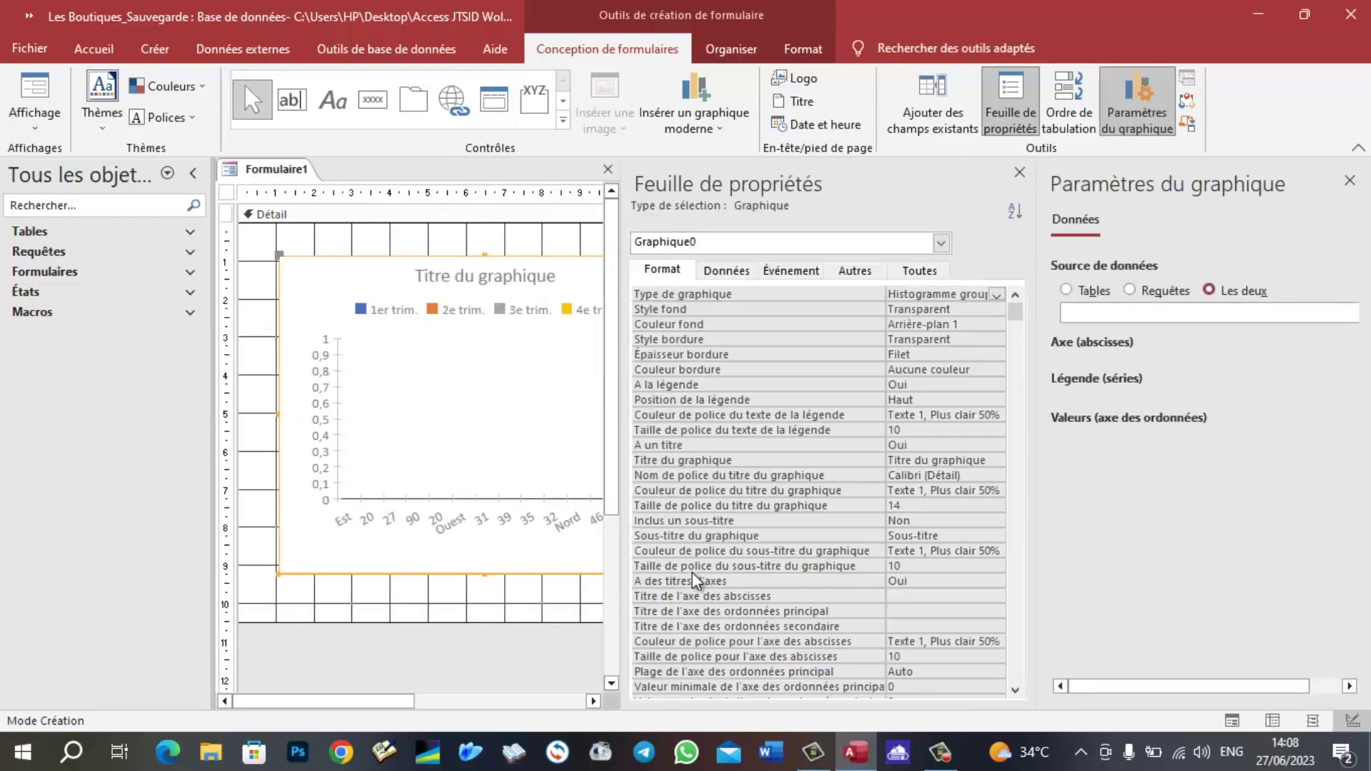
# - Examine the data sources offered for the chart under Tables, Requêtes and Les deux
pyautogui.moveTo(389, 710); pyautogui.dragTo(460, 716)
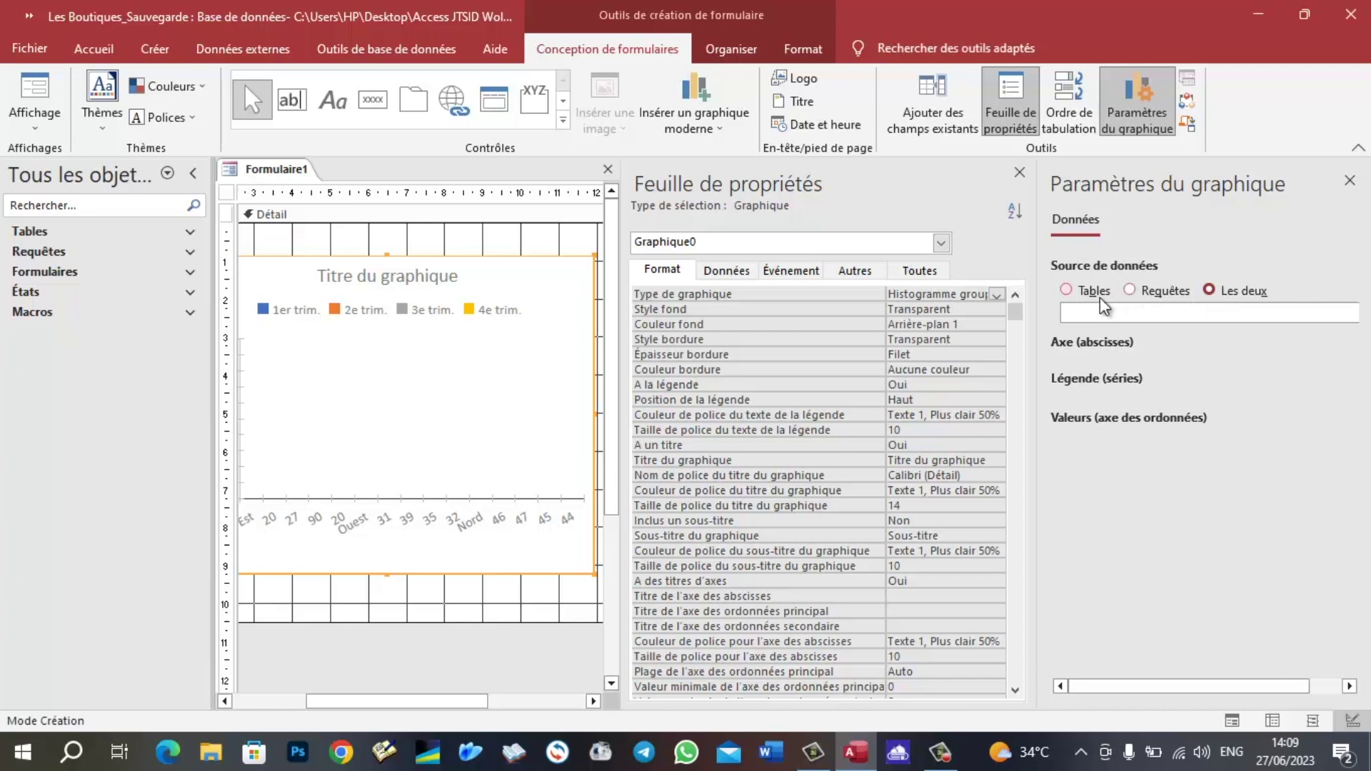
pyautogui.click(1067, 296)
pyautogui.click(1086, 314)
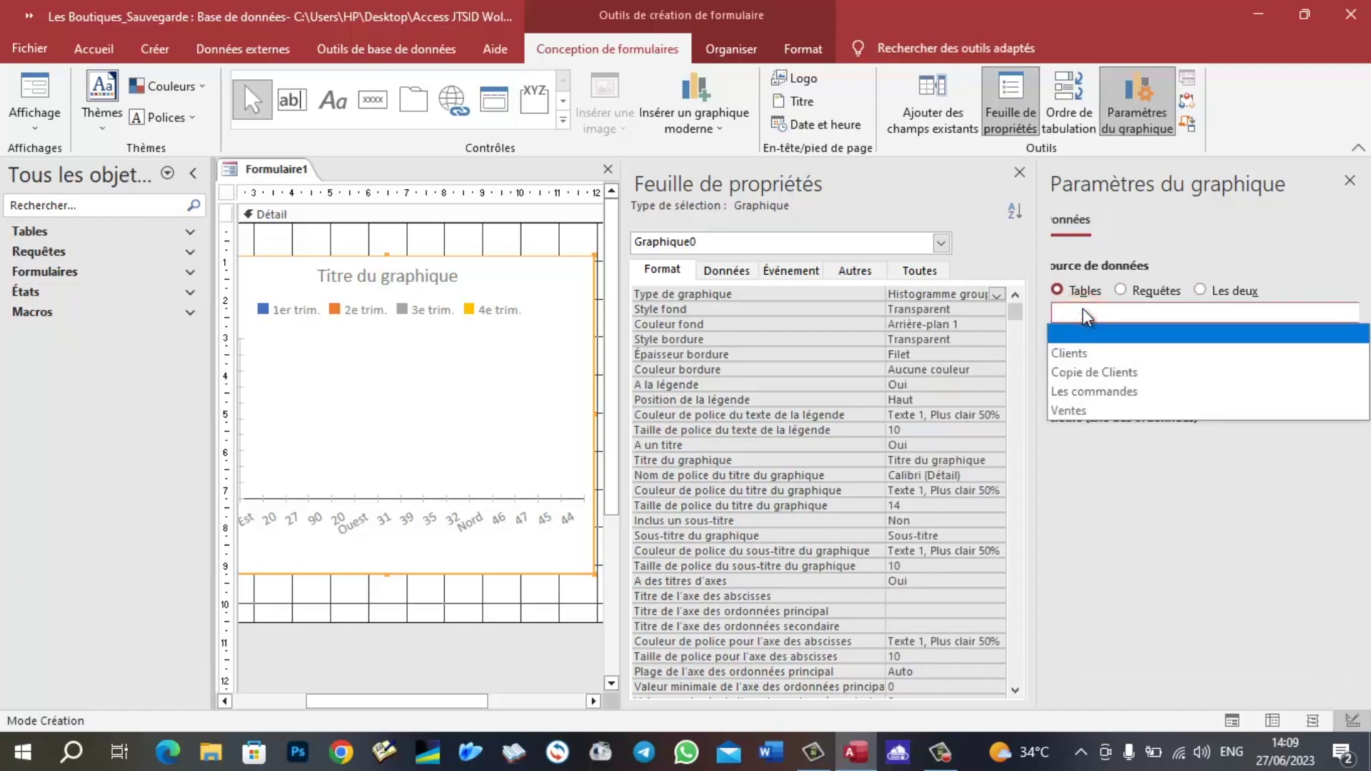
pyautogui.click(1119, 293)
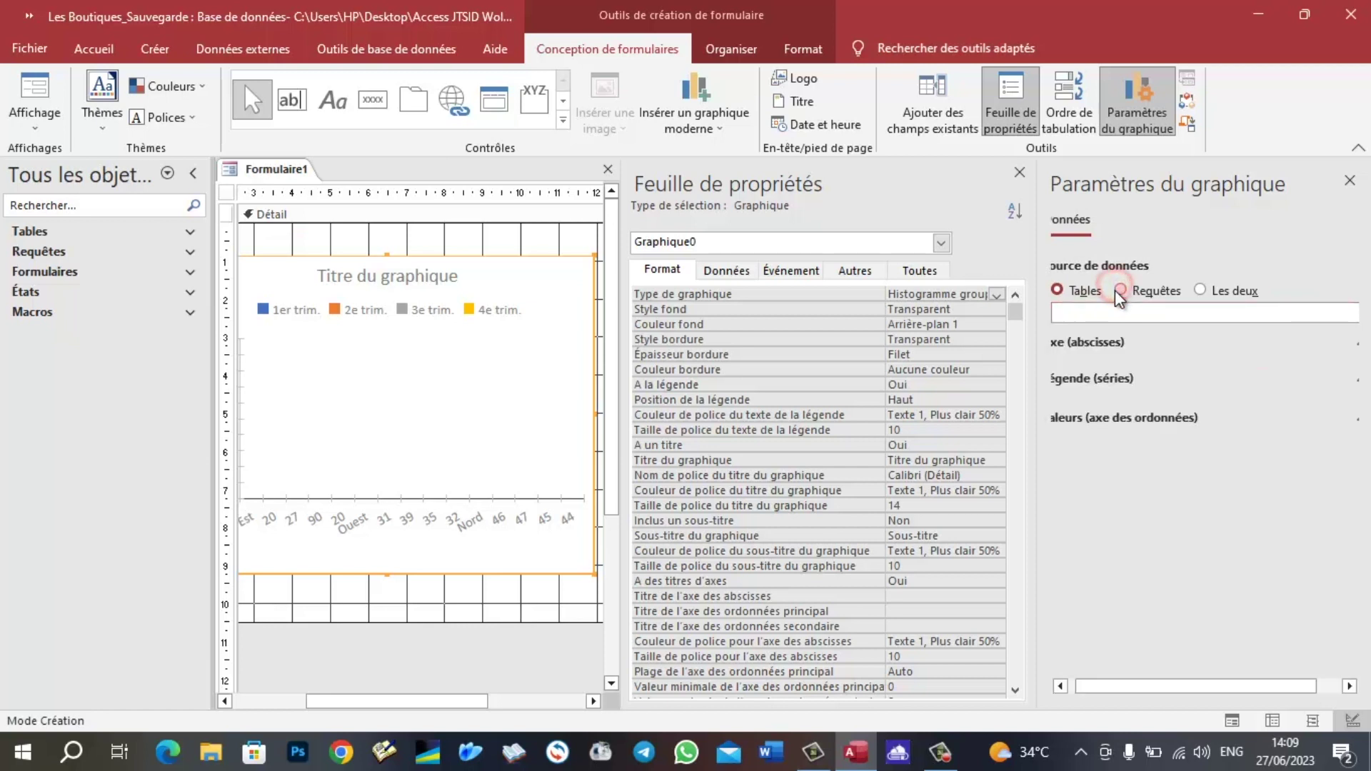
pyautogui.click(1121, 294)
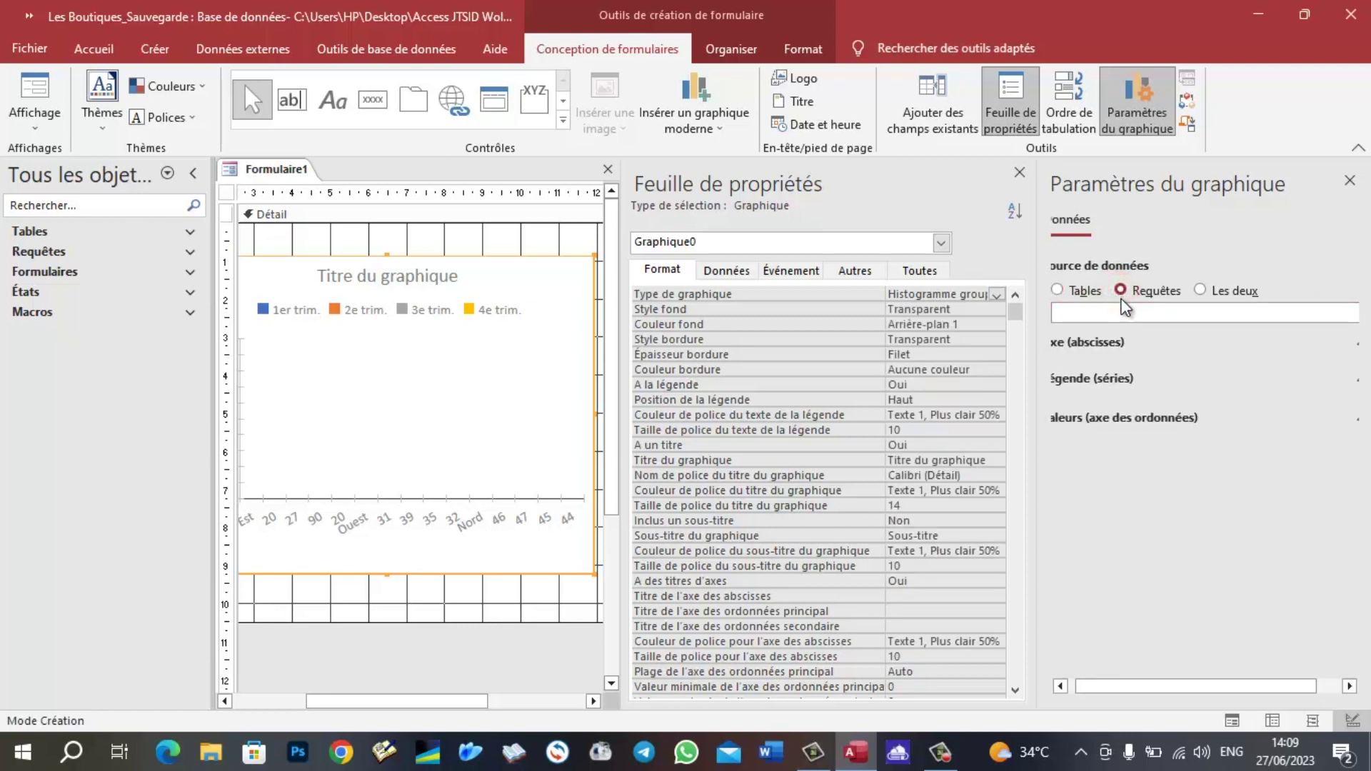
pyautogui.click(1149, 312)
pyautogui.click(1163, 307)
pyautogui.click(1203, 292)
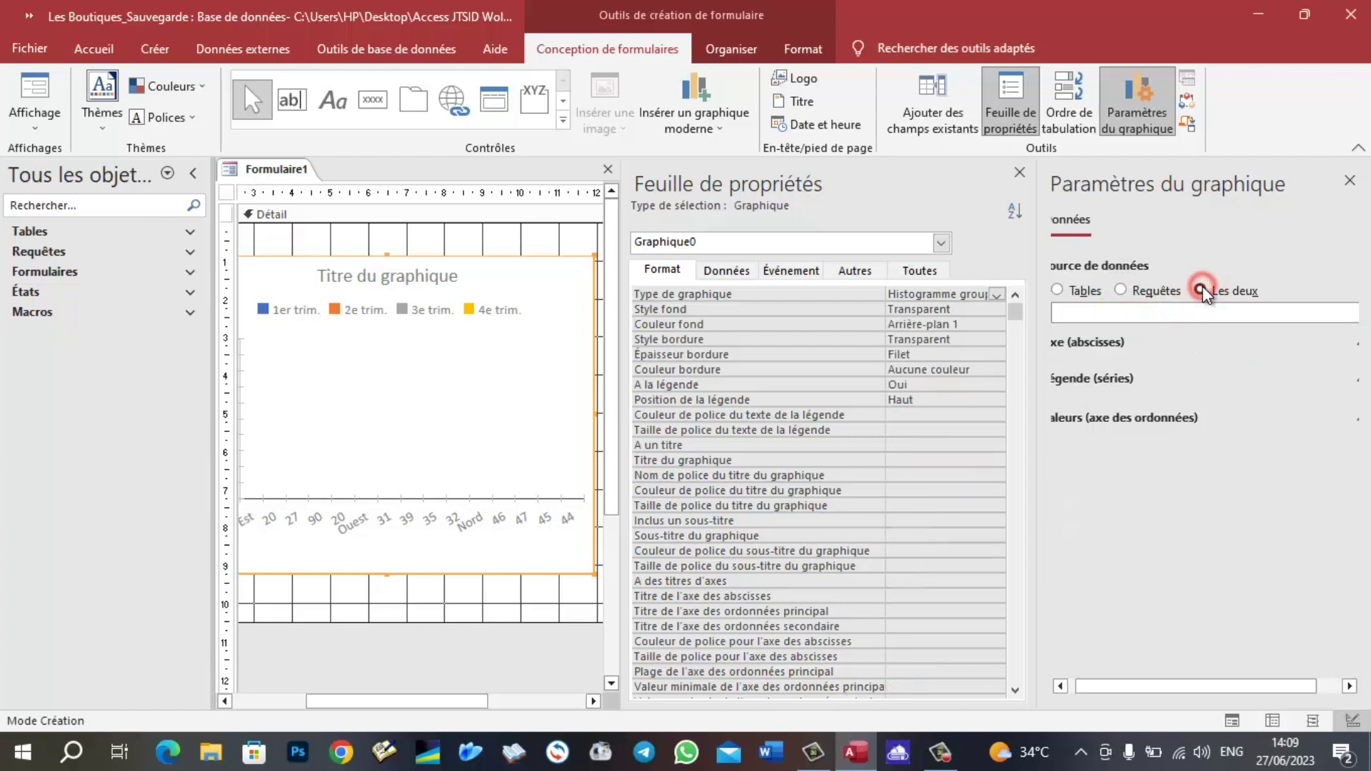
pyautogui.click(1168, 314)
pyautogui.click(1174, 319)
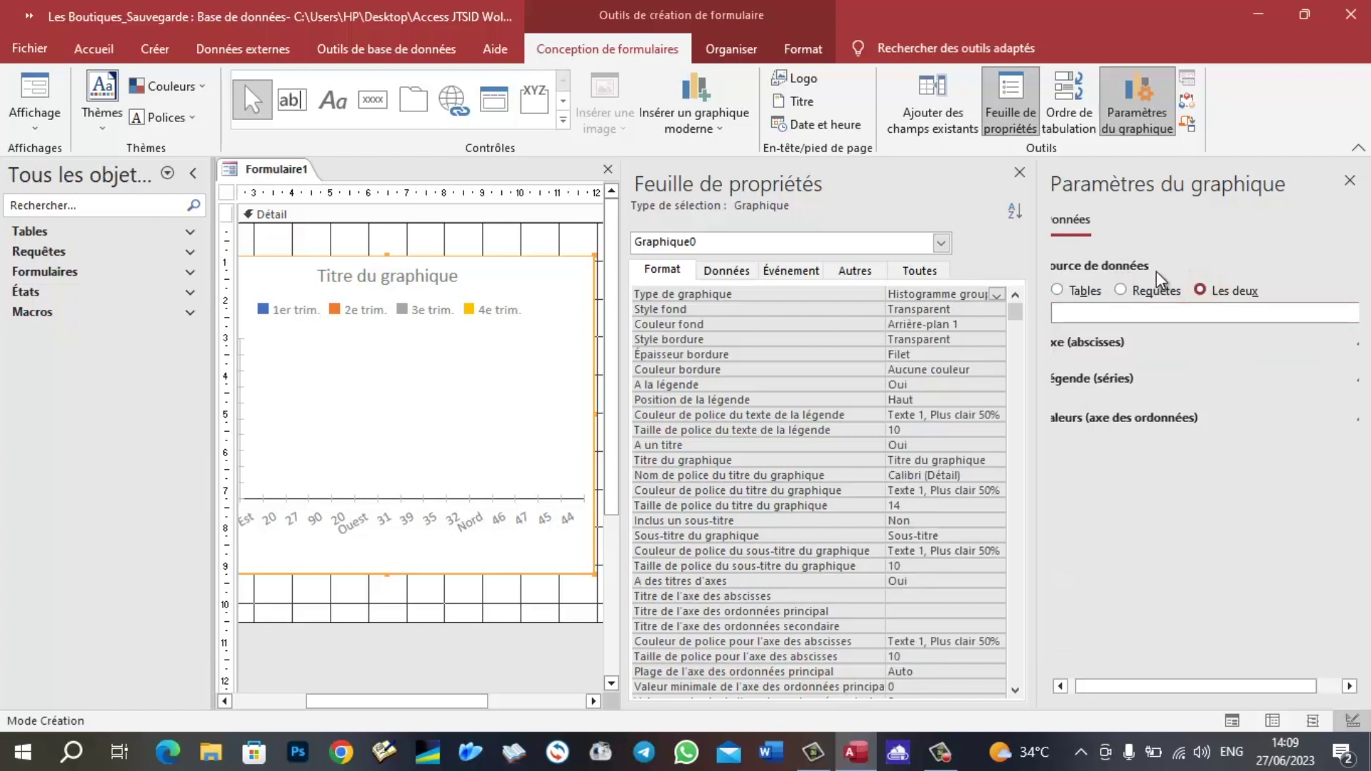
# - Set the chart's data source to the Ventes table and use Nom de la branche for the category axis
pyautogui.click(1058, 290)
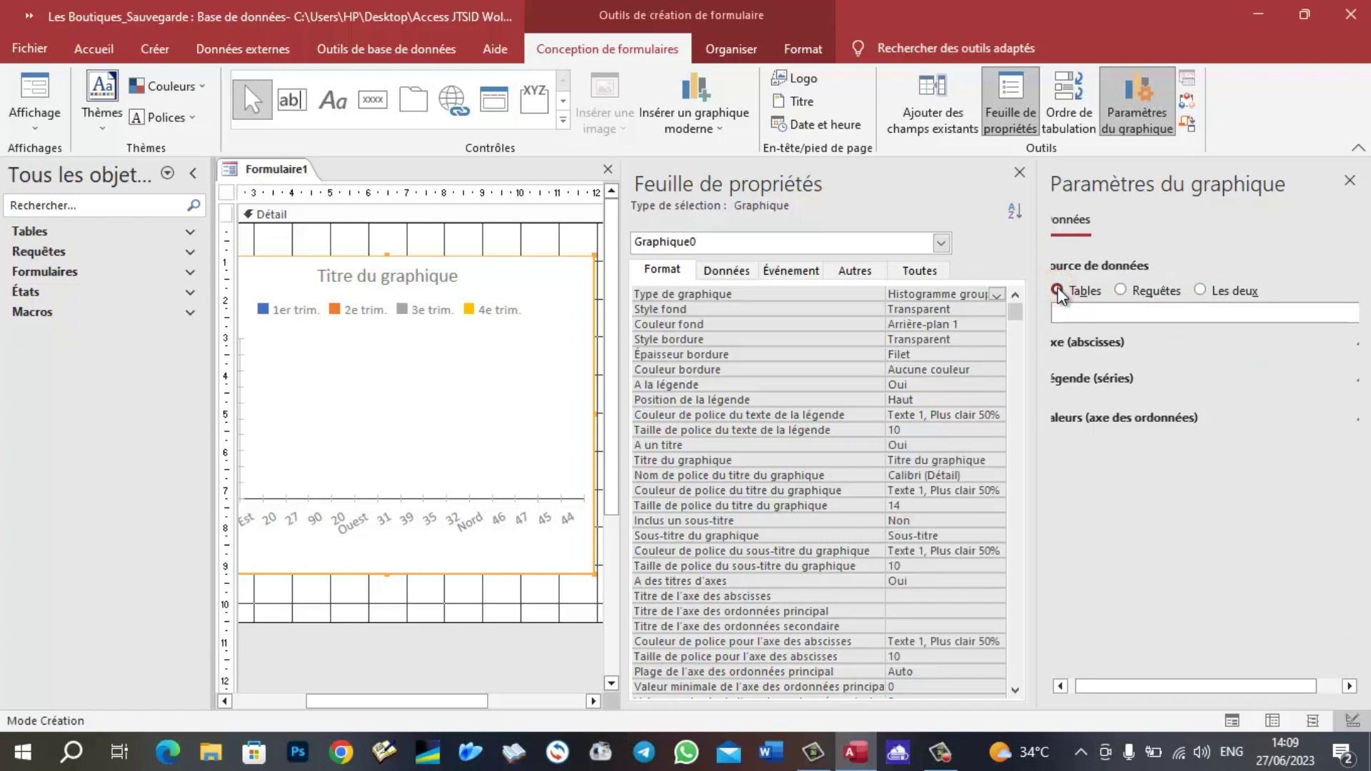
pyautogui.click(1096, 314)
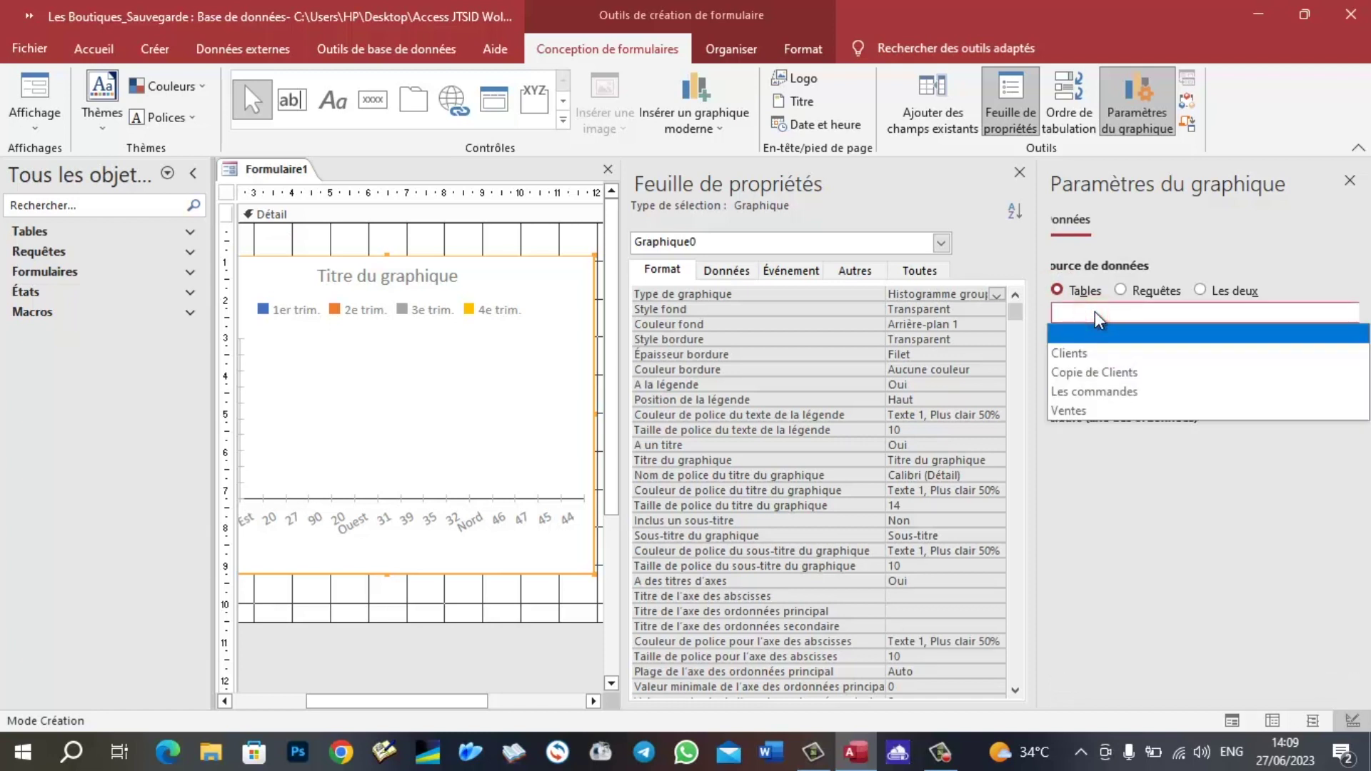
pyautogui.click(1087, 413)
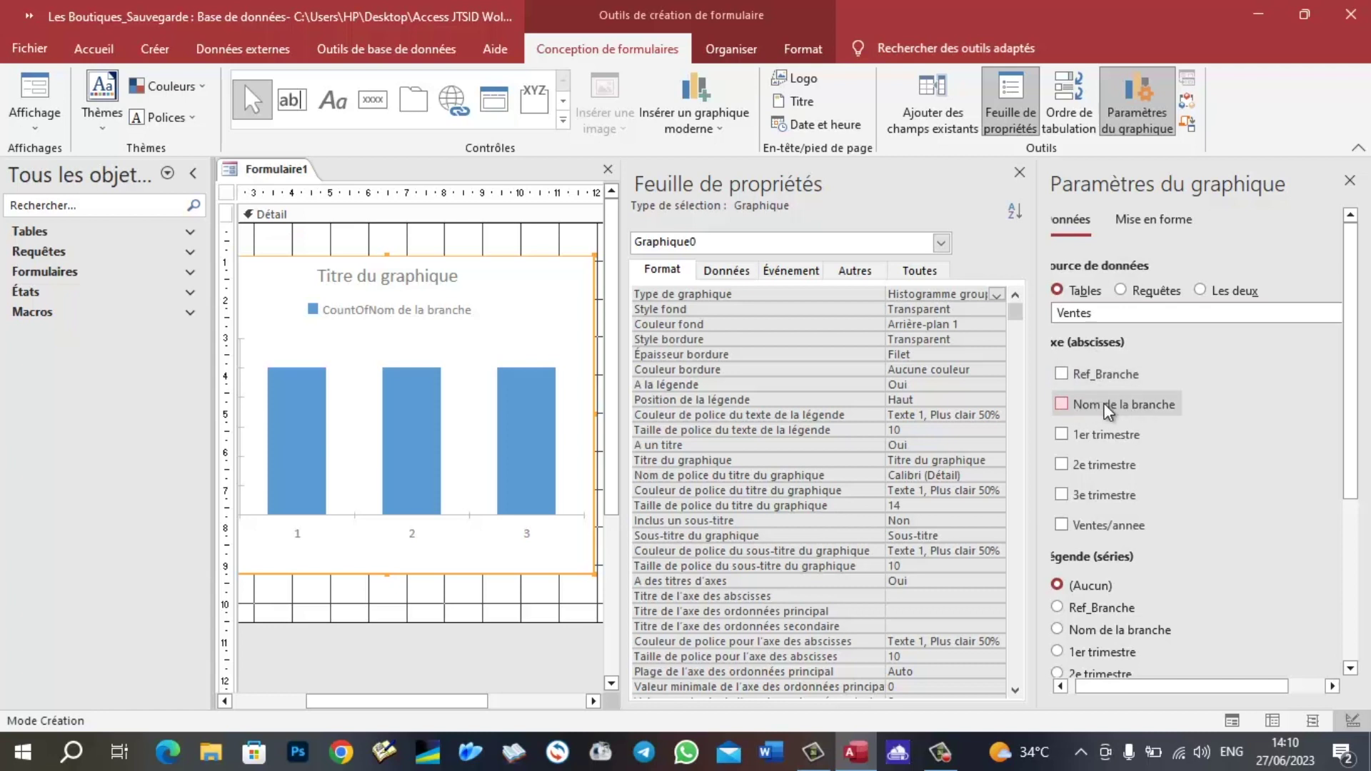
pyautogui.click(1063, 405)
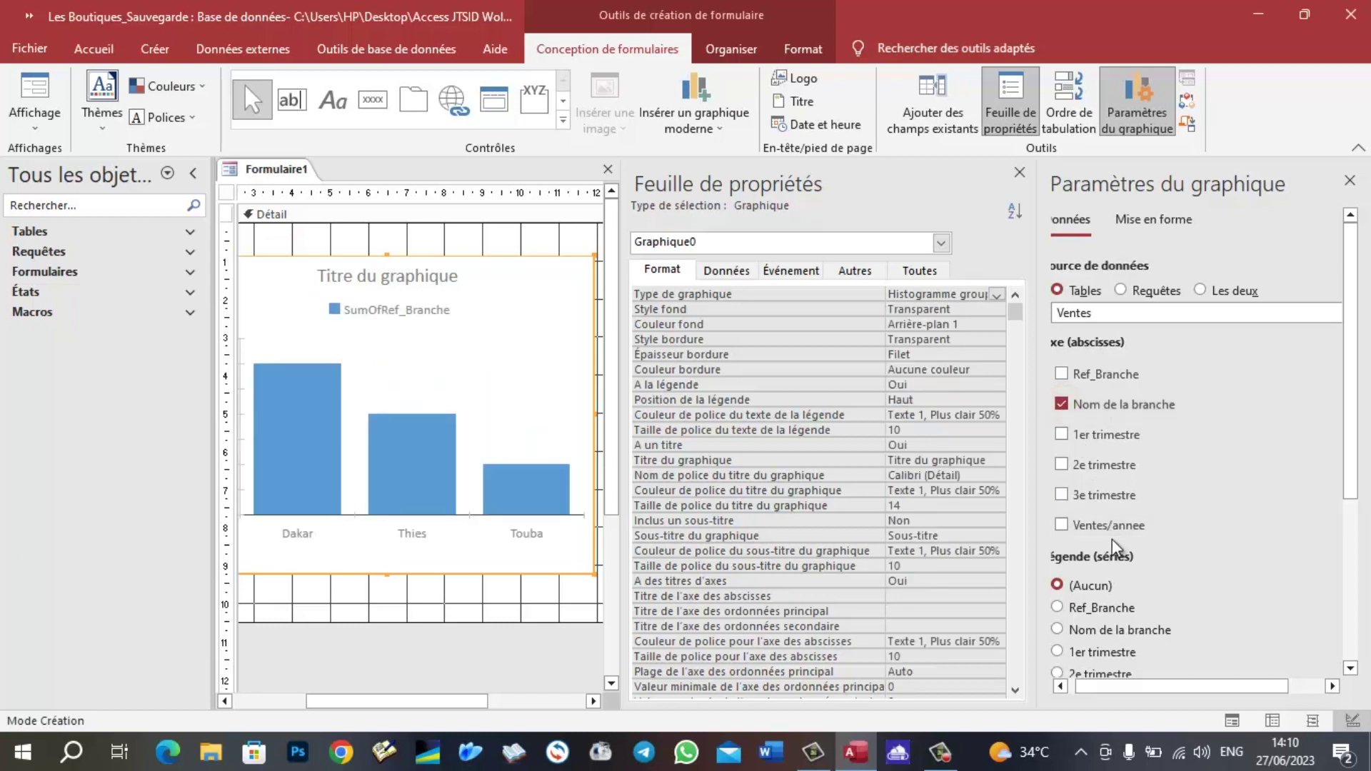
# - Add 1er trimestre, 2e trimestre and 3e trimestre as the chart's value-axis fields
pyautogui.scroll(-1, 1116, 547)
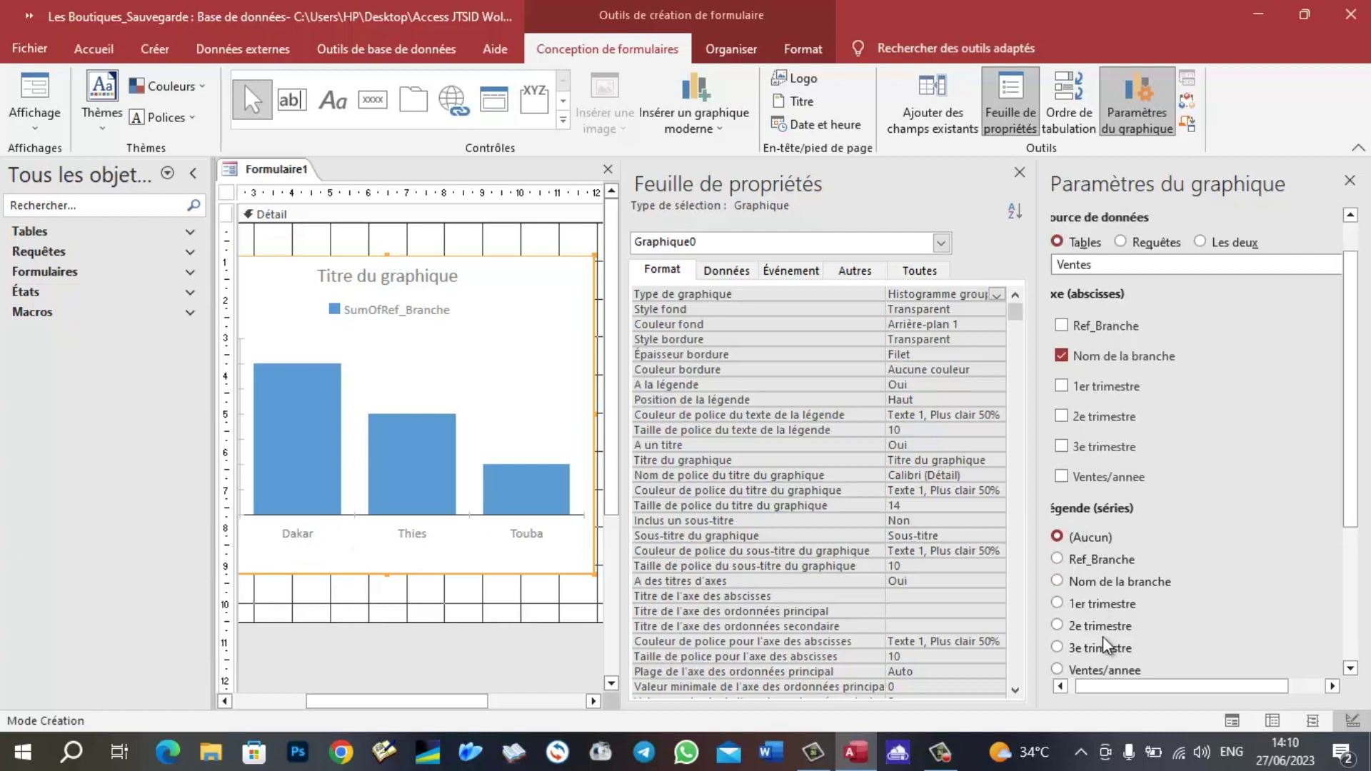
pyautogui.scroll(-1, 1103, 636)
pyautogui.scroll(-3, 1099, 538)
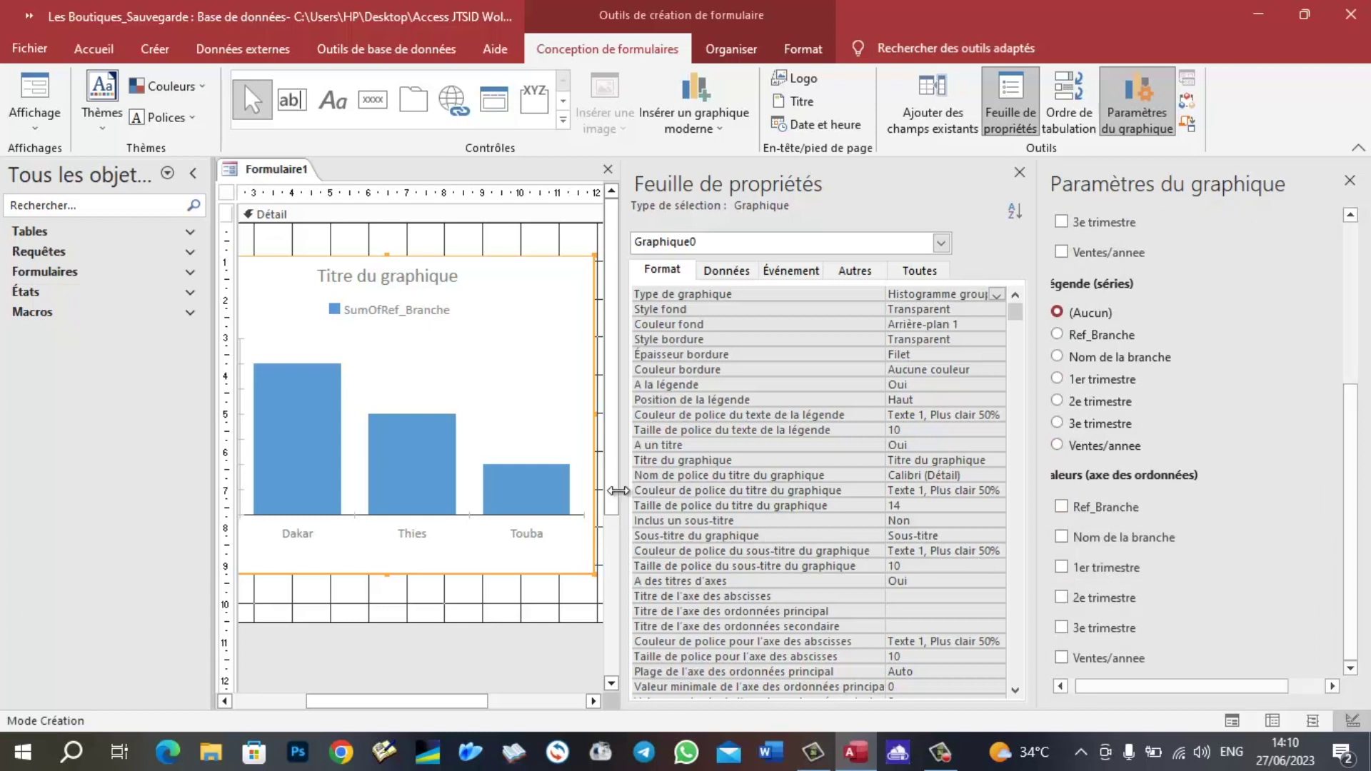
pyautogui.click(1059, 561)
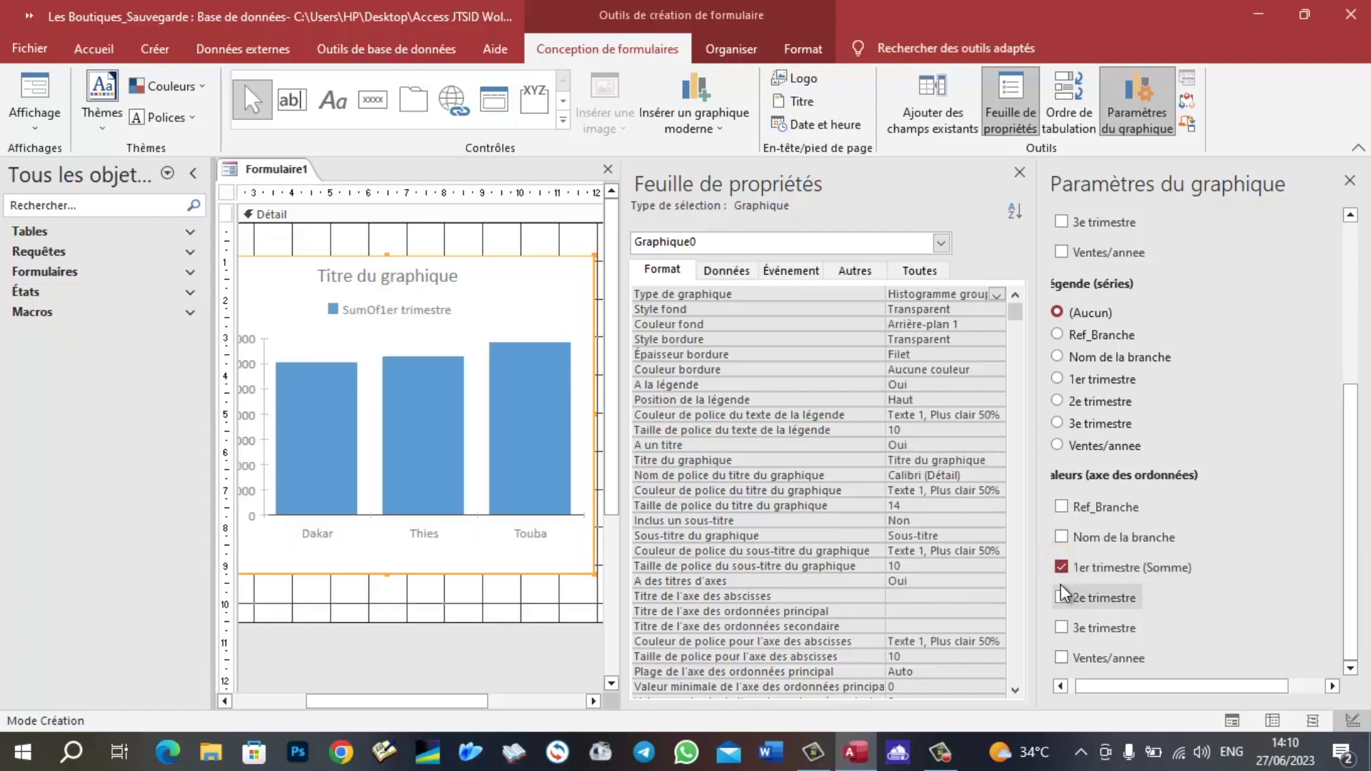
pyautogui.click(1060, 595)
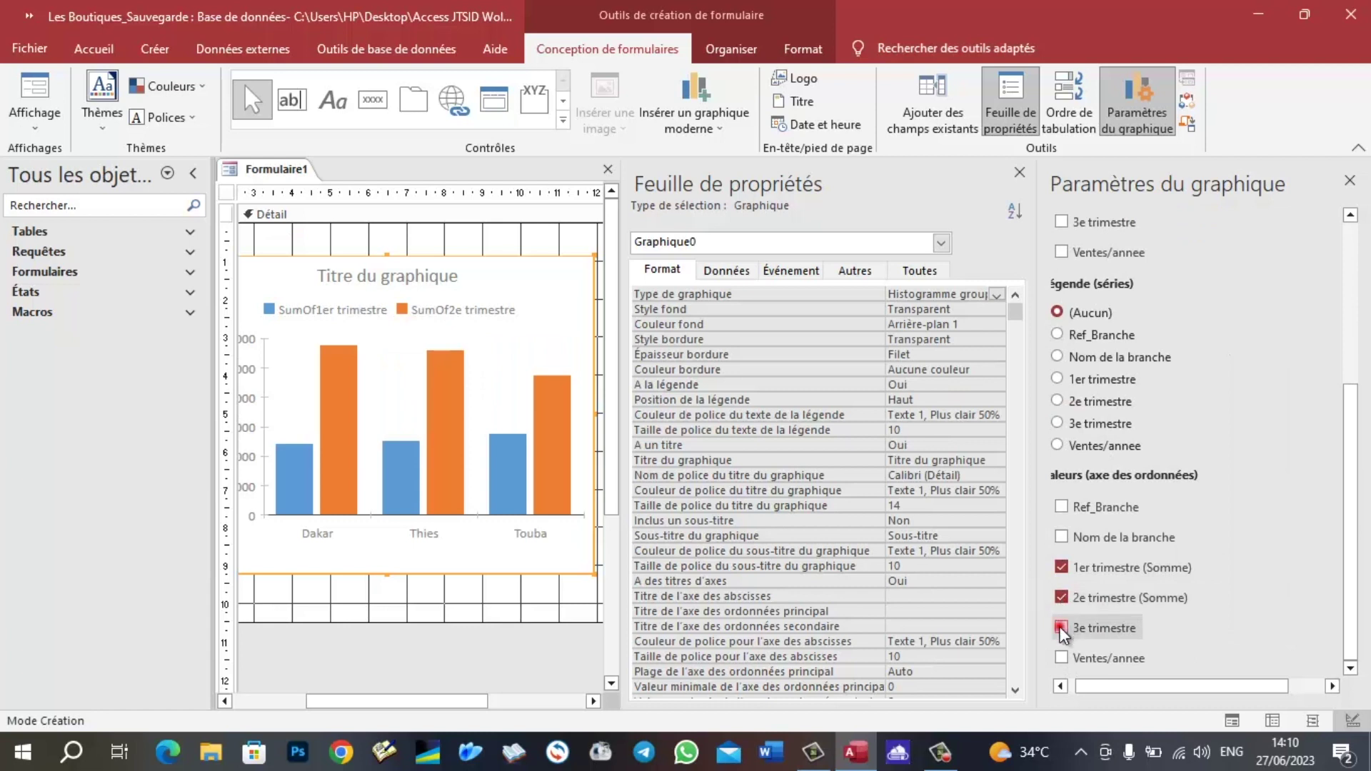
pyautogui.click(1061, 628)
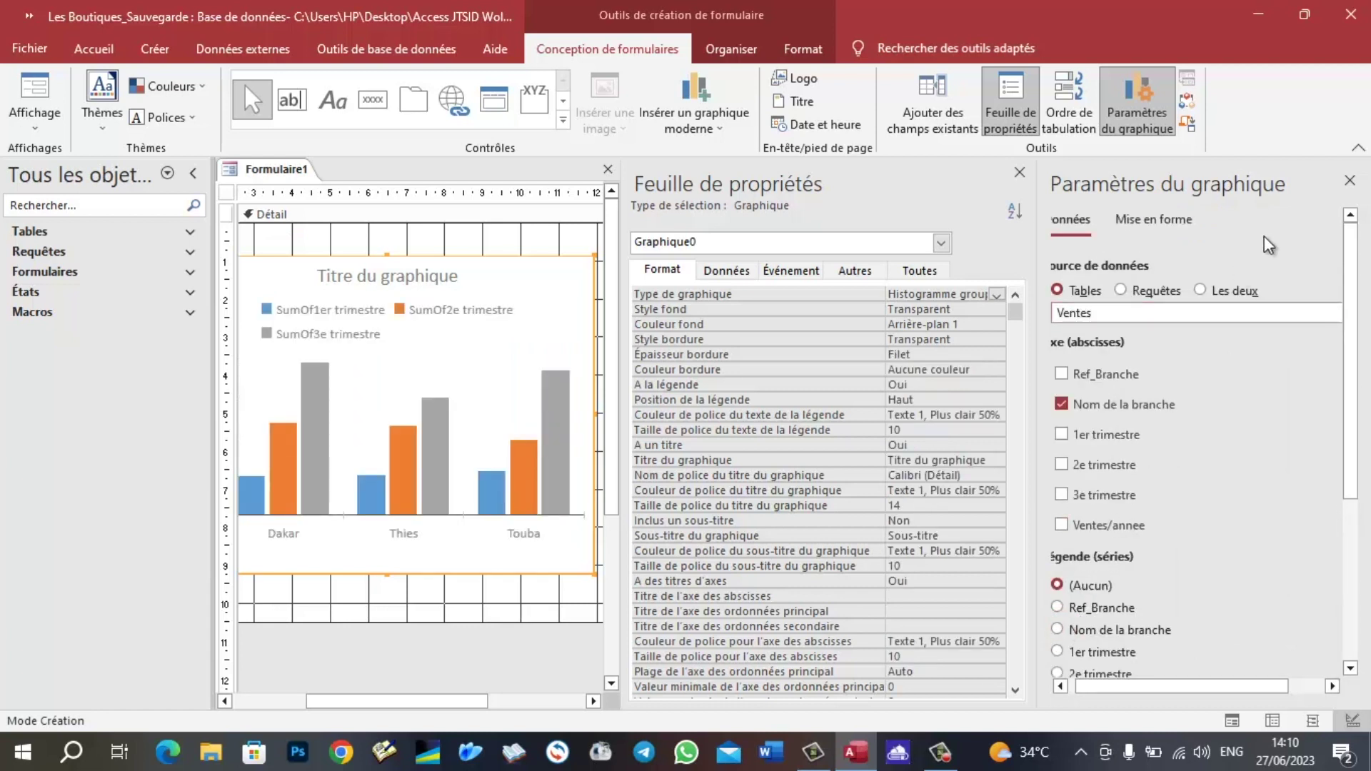
# - Close the chart settings and property sheet, and widen the form's Détail section to about 18 cm
pyautogui.click(1352, 183)
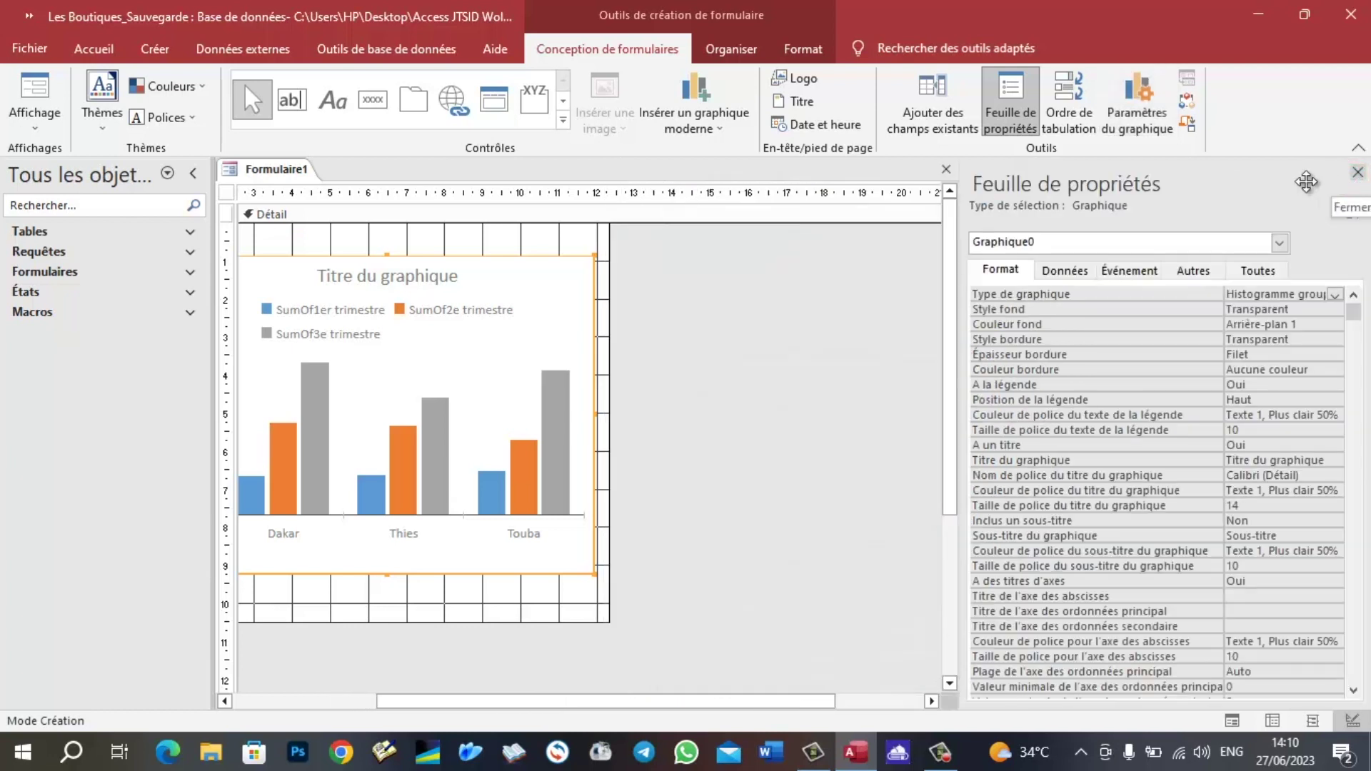
pyautogui.click(1358, 174)
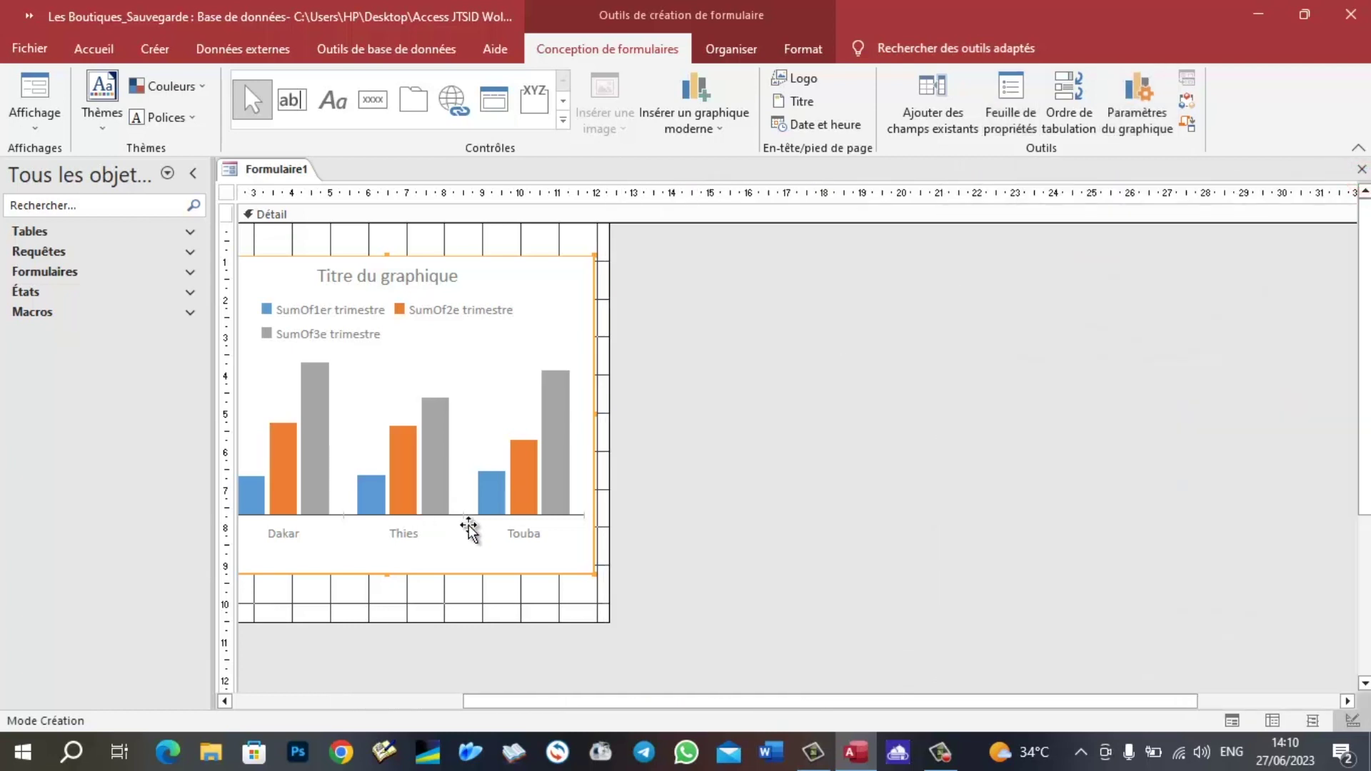
pyautogui.moveTo(583, 700); pyautogui.dragTo(251, 703)
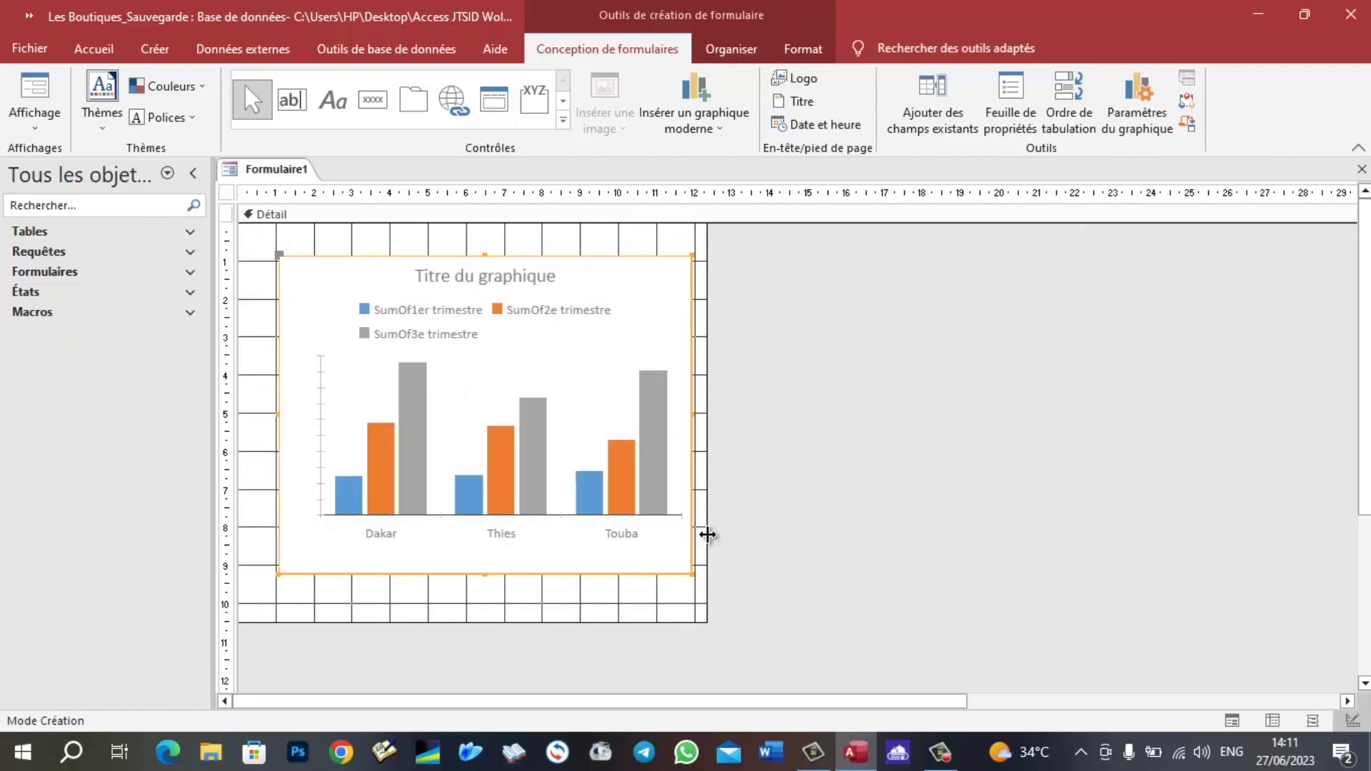
pyautogui.moveTo(708, 534); pyautogui.dragTo(915, 528)
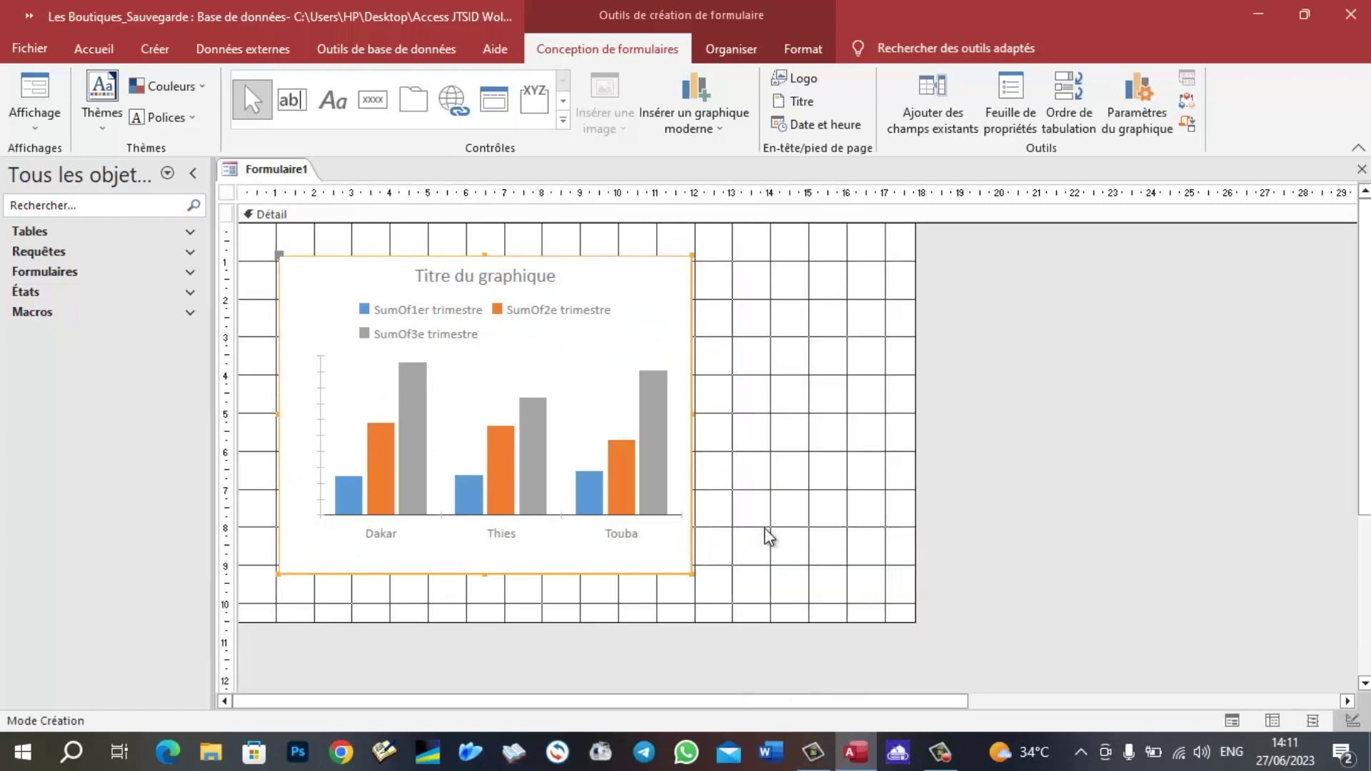